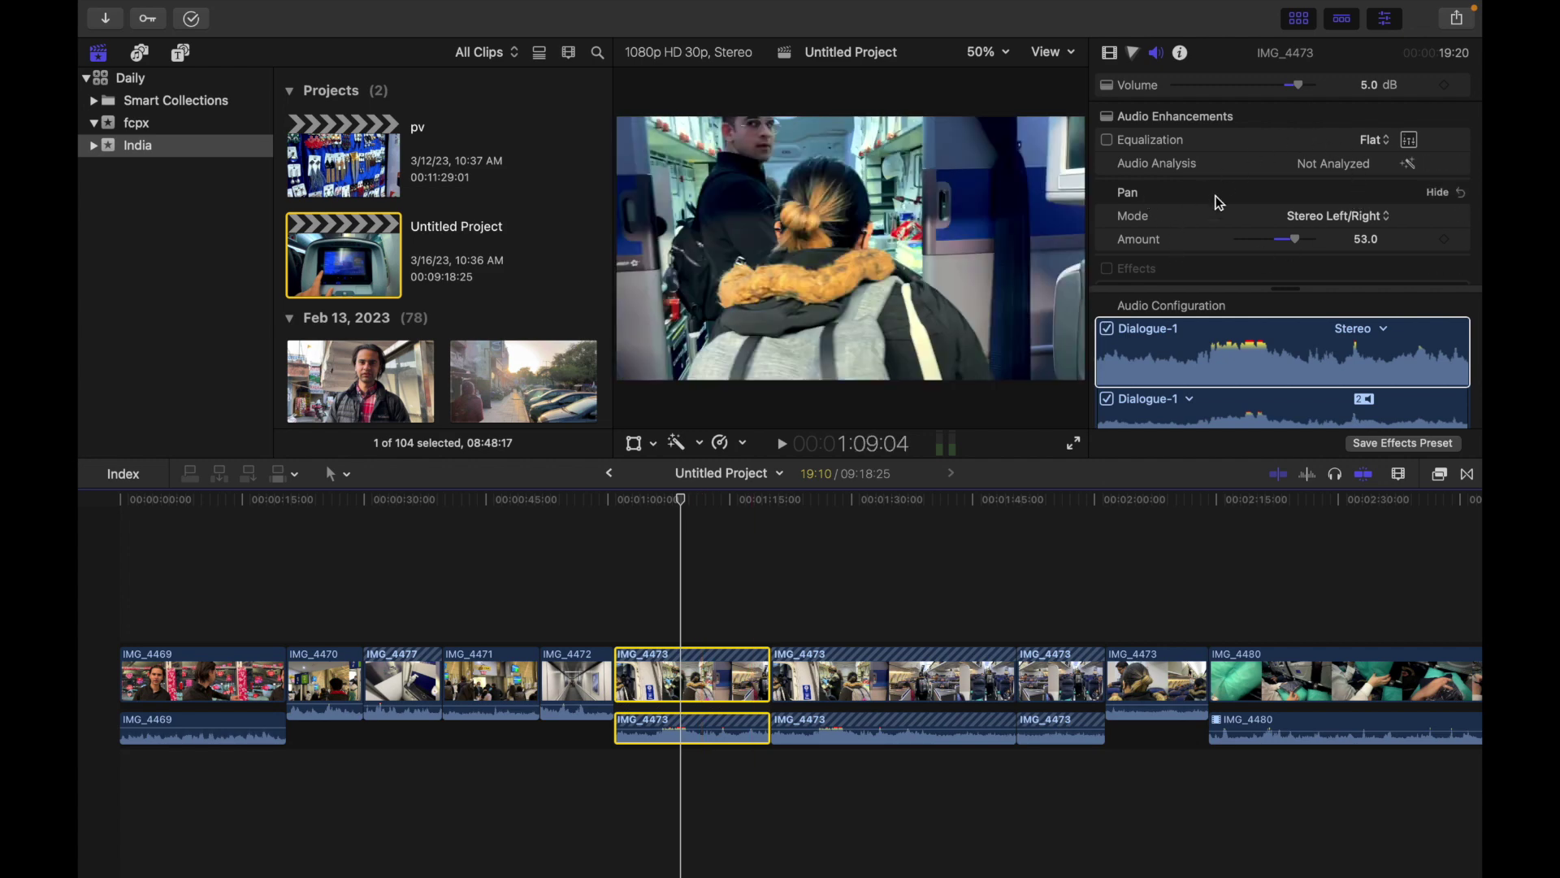
scroll(1207, 228, "down", 2)
scroll(1207, 228, "up", 2)
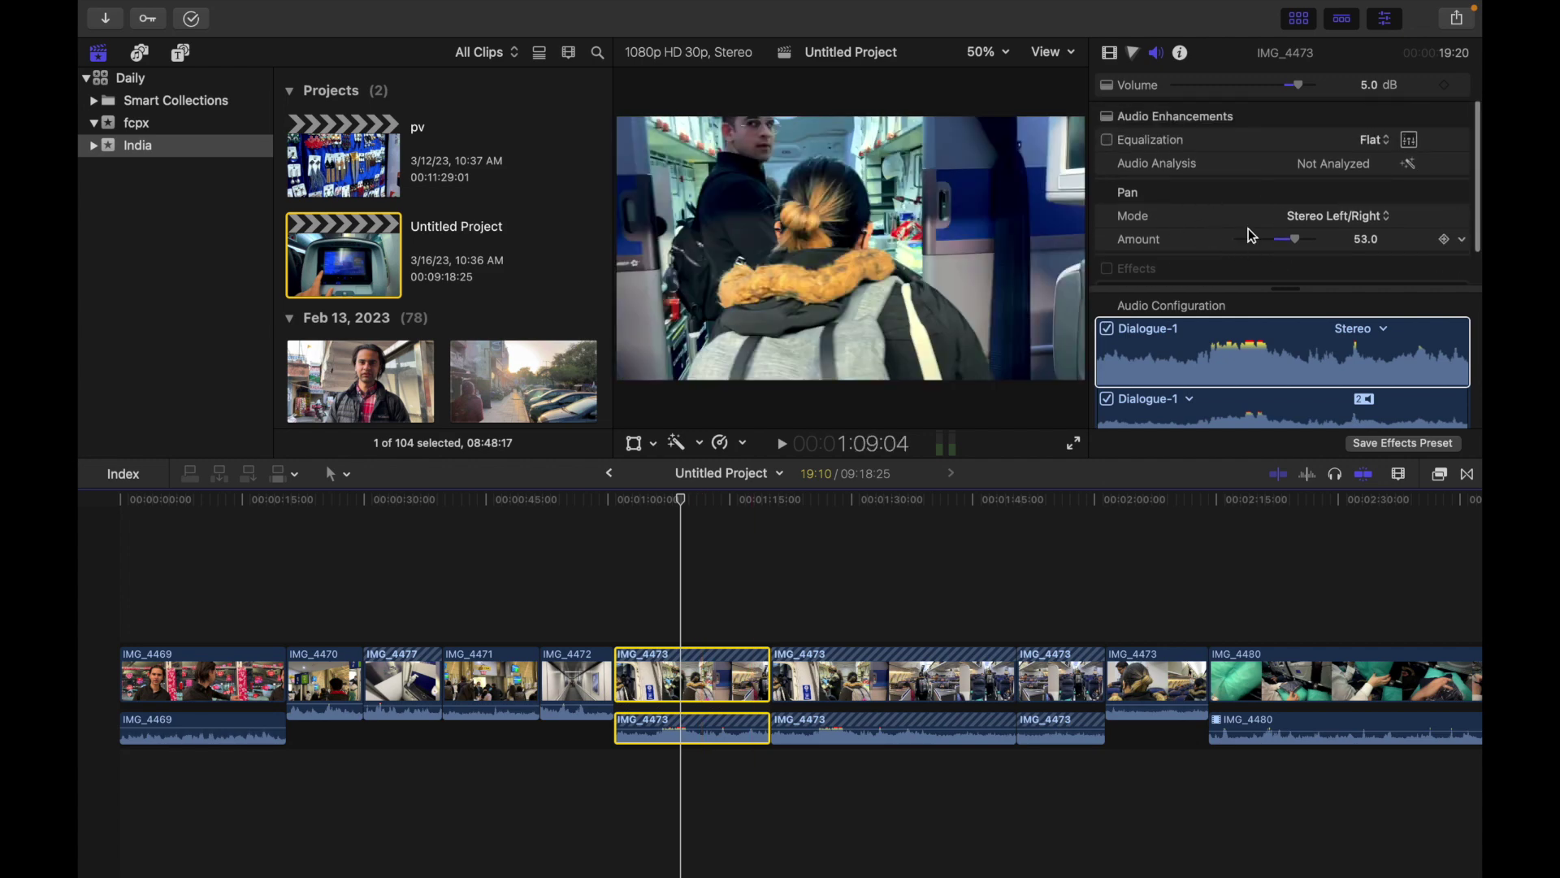
mouse_move(357, 4)
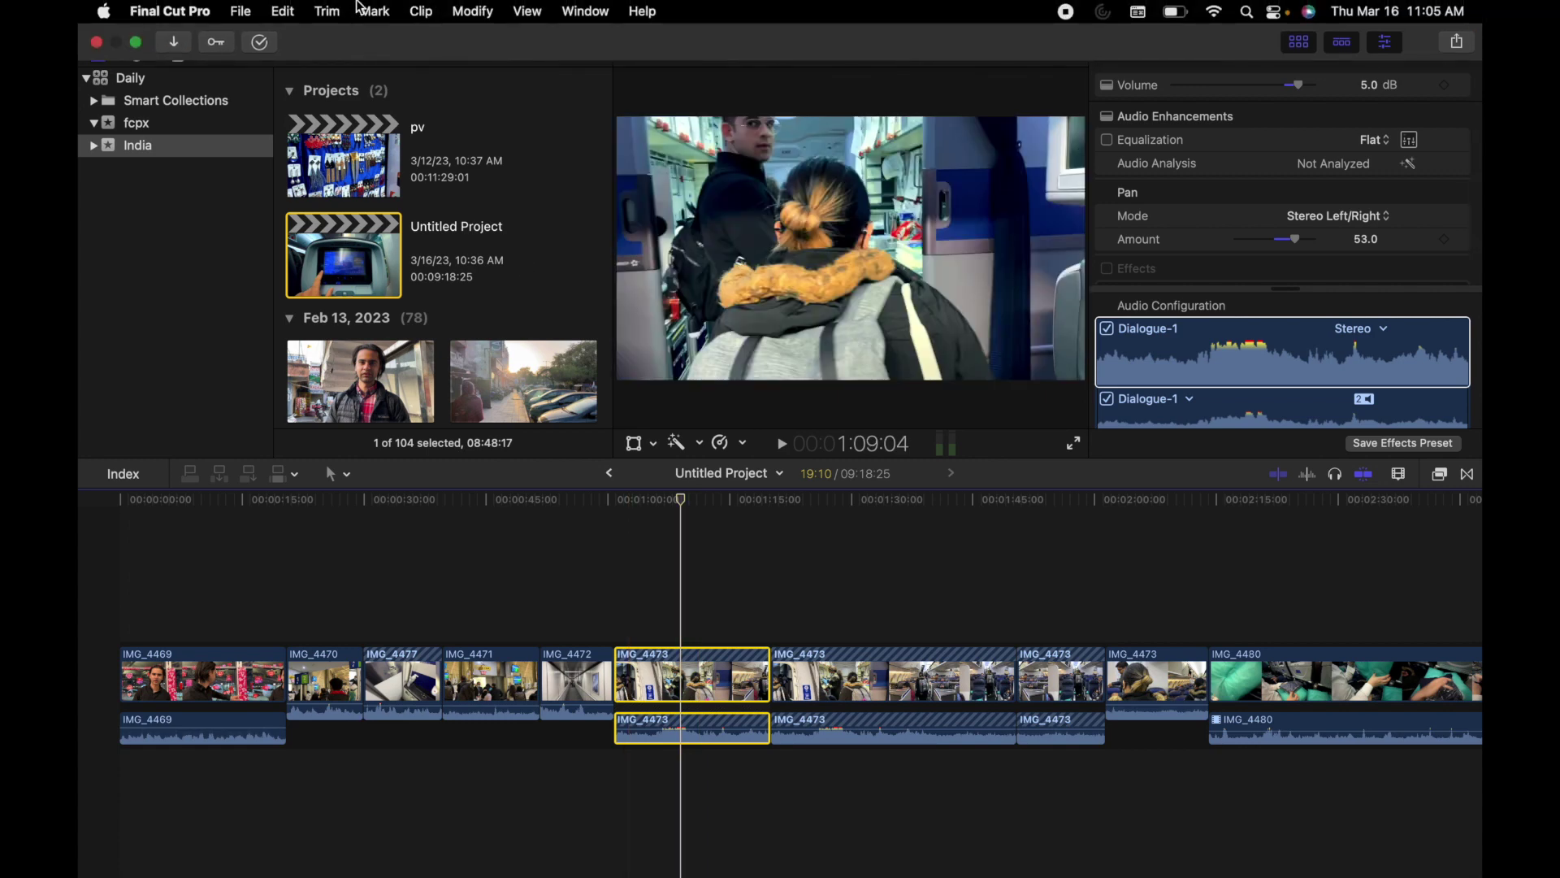
left_click(284, 12)
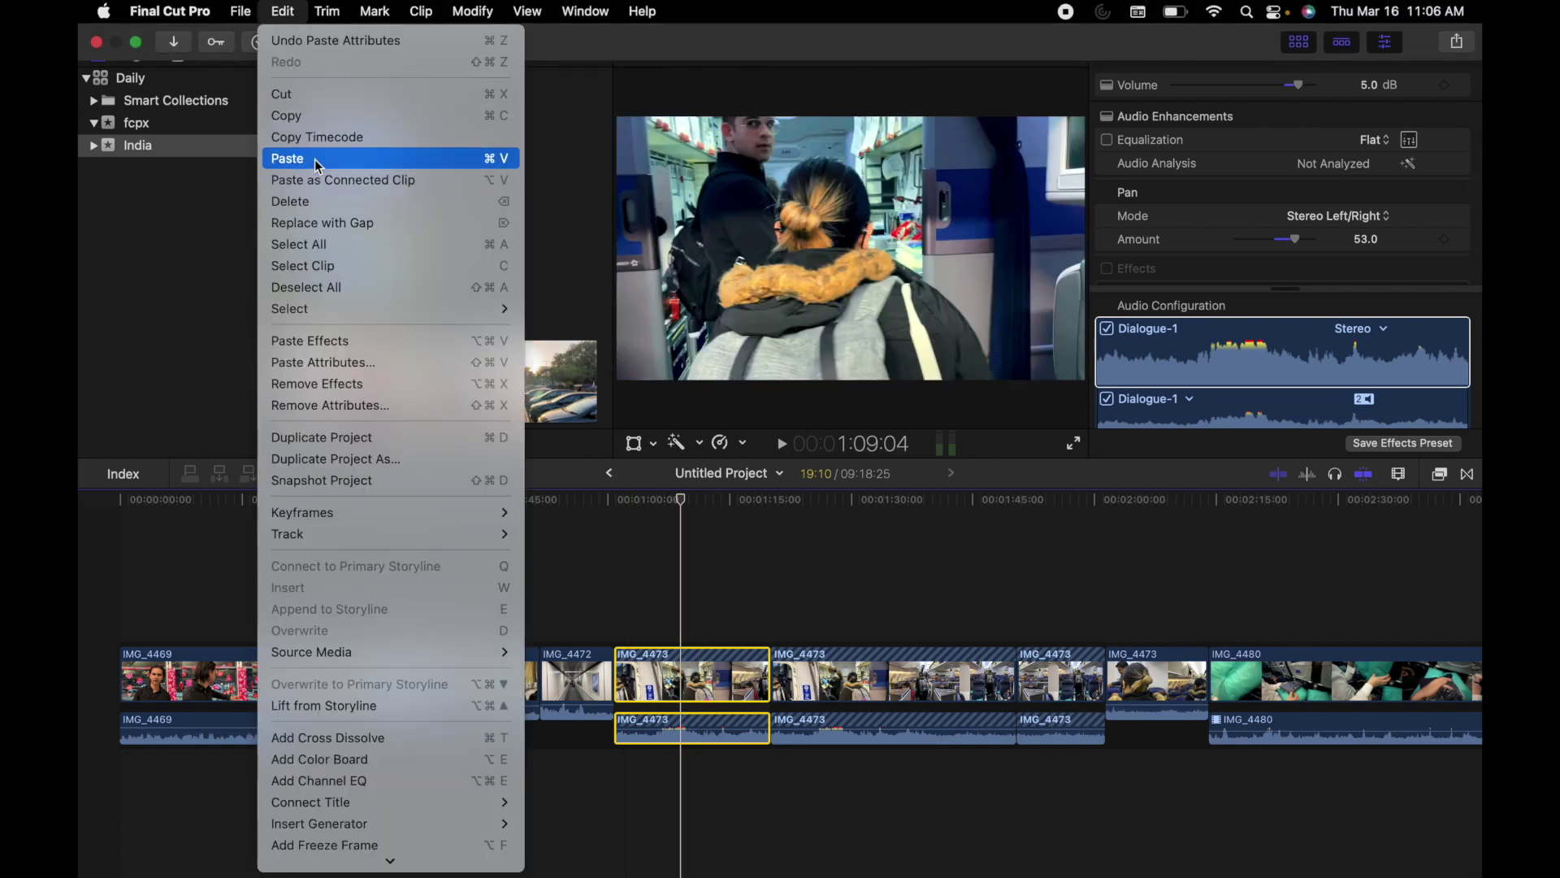
left_click(316, 116)
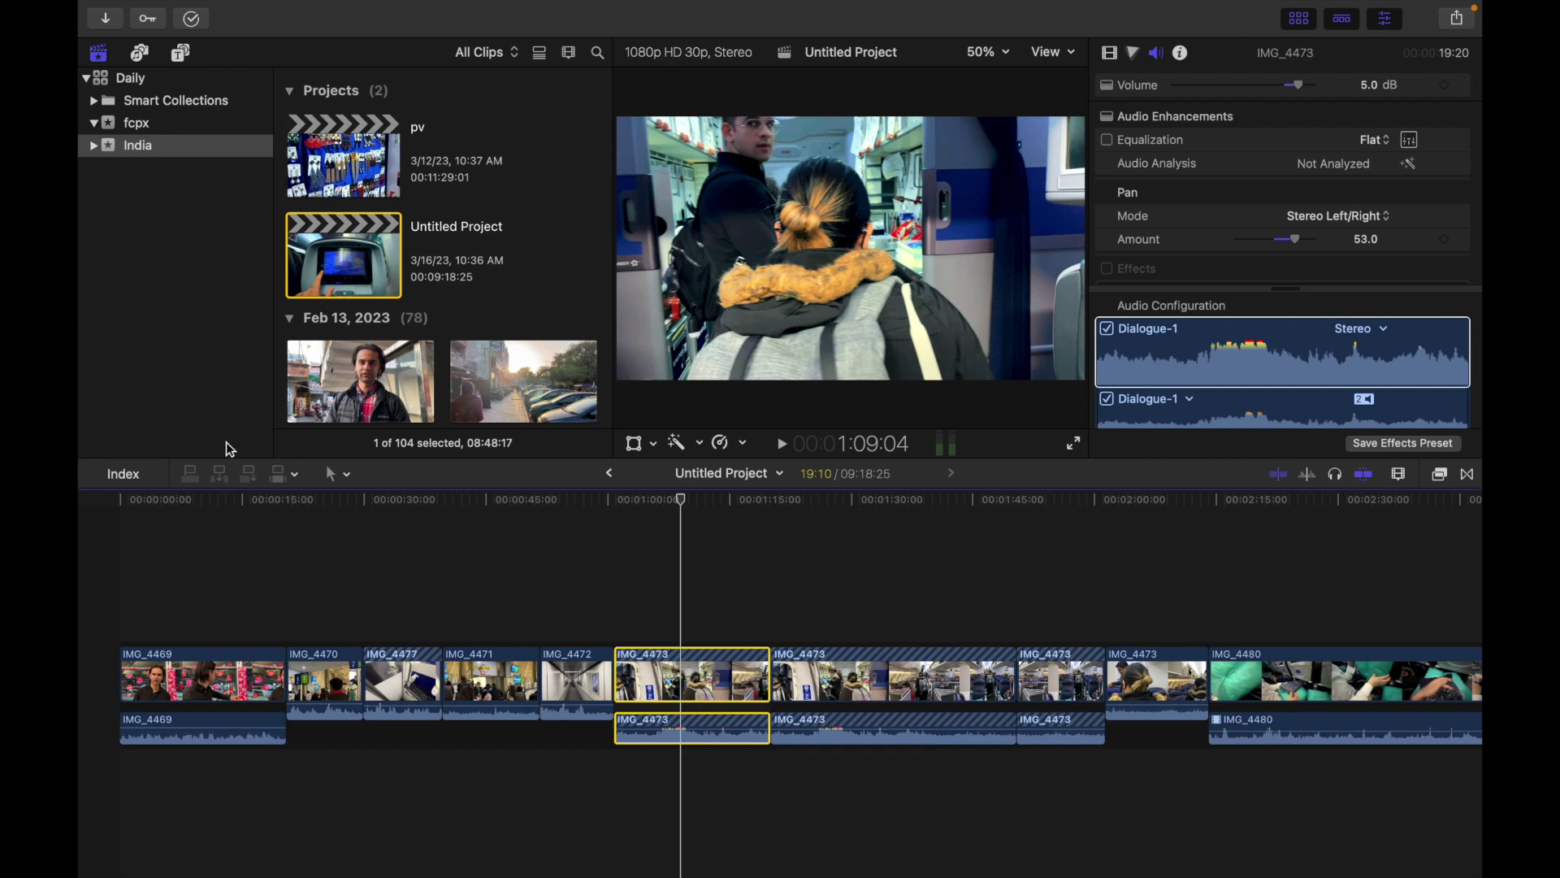
Step: Paste IMG_4473's 5 dB volume, Stereo Left/Right pan of 53 and Custom LUT onto IMG_4470
left_click(327, 686)
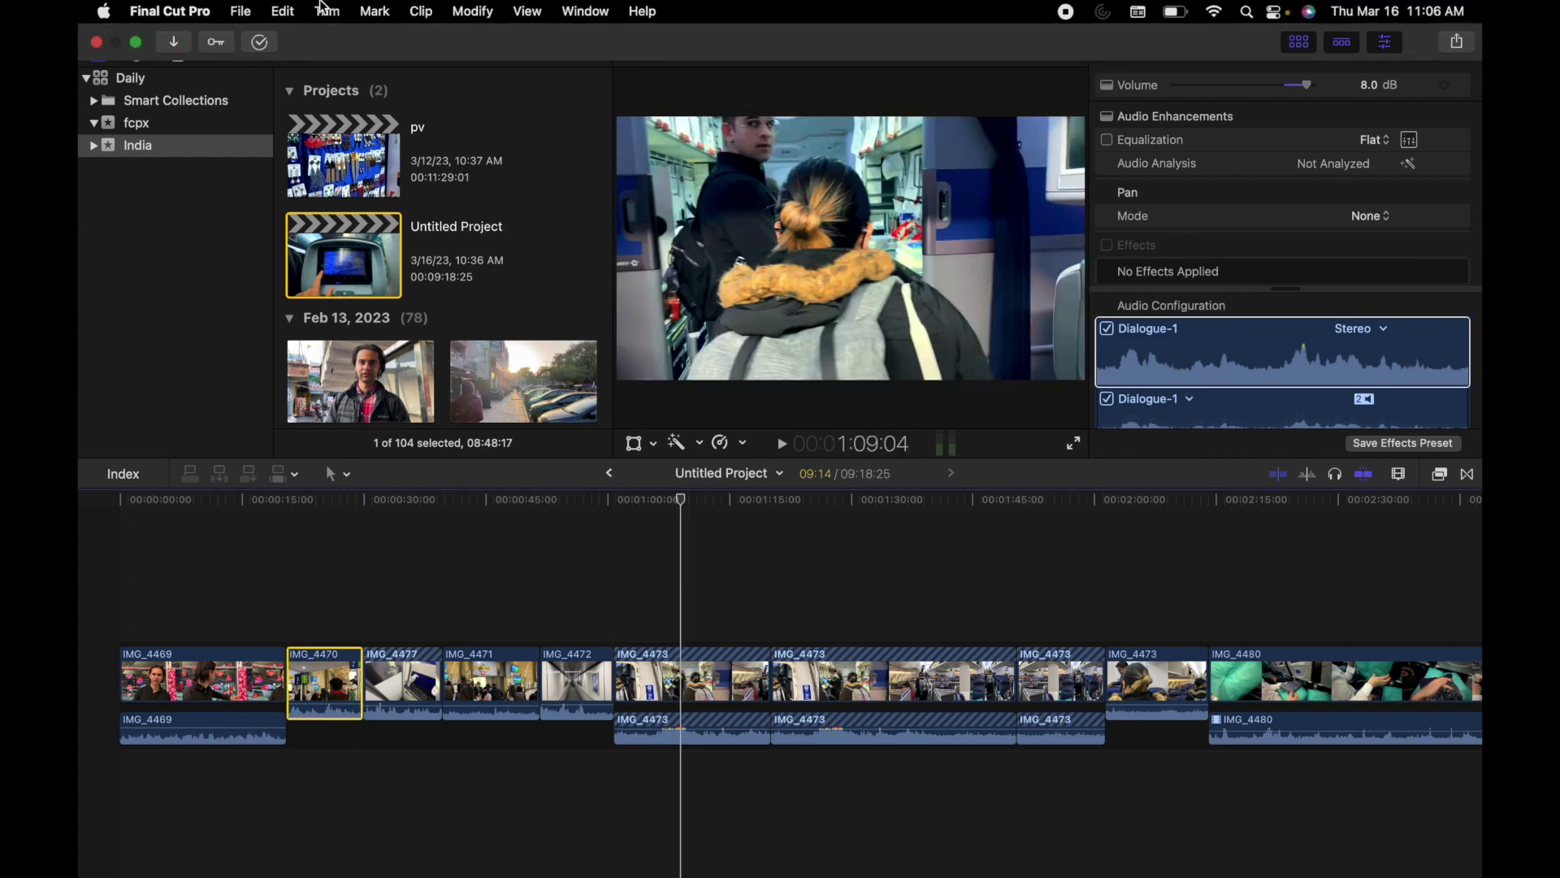
left_click(283, 11)
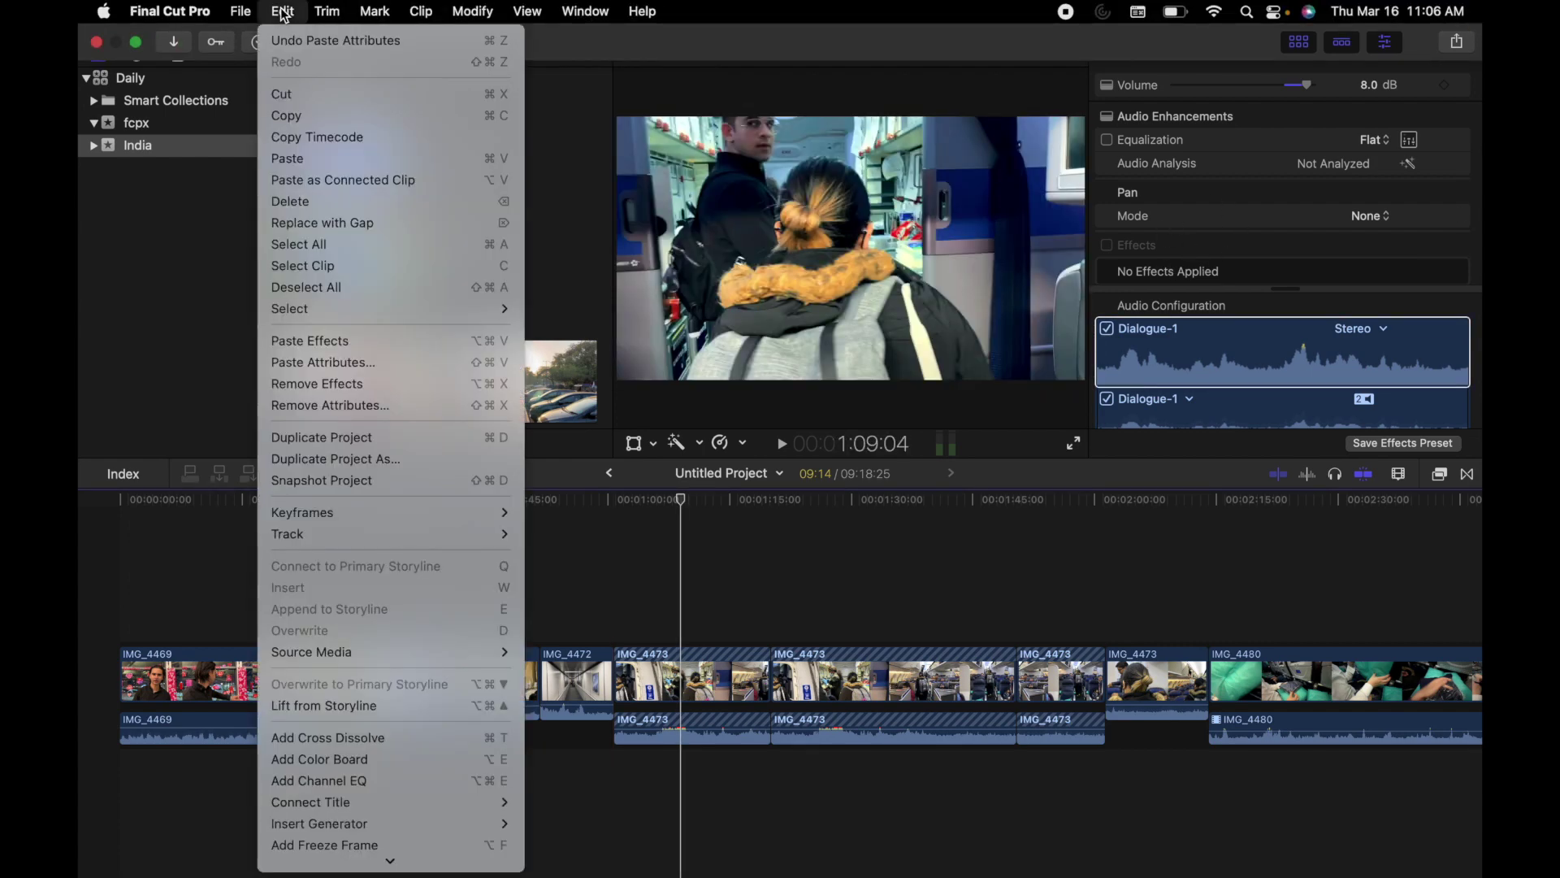
left_click(344, 362)
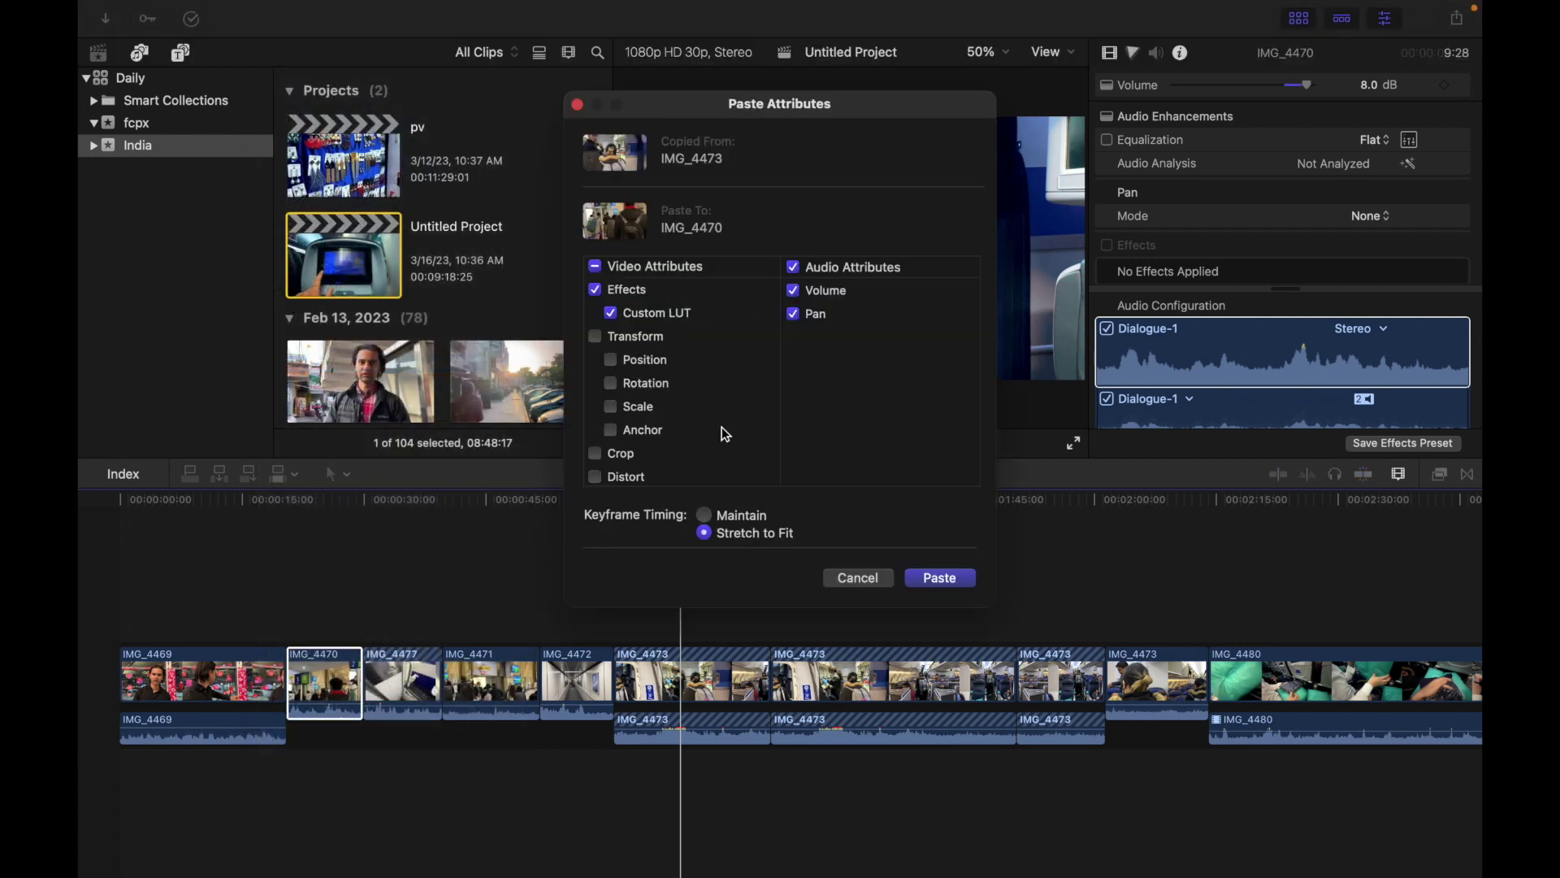
scroll(722, 426, "down", 3)
scroll(721, 427, "up", 3)
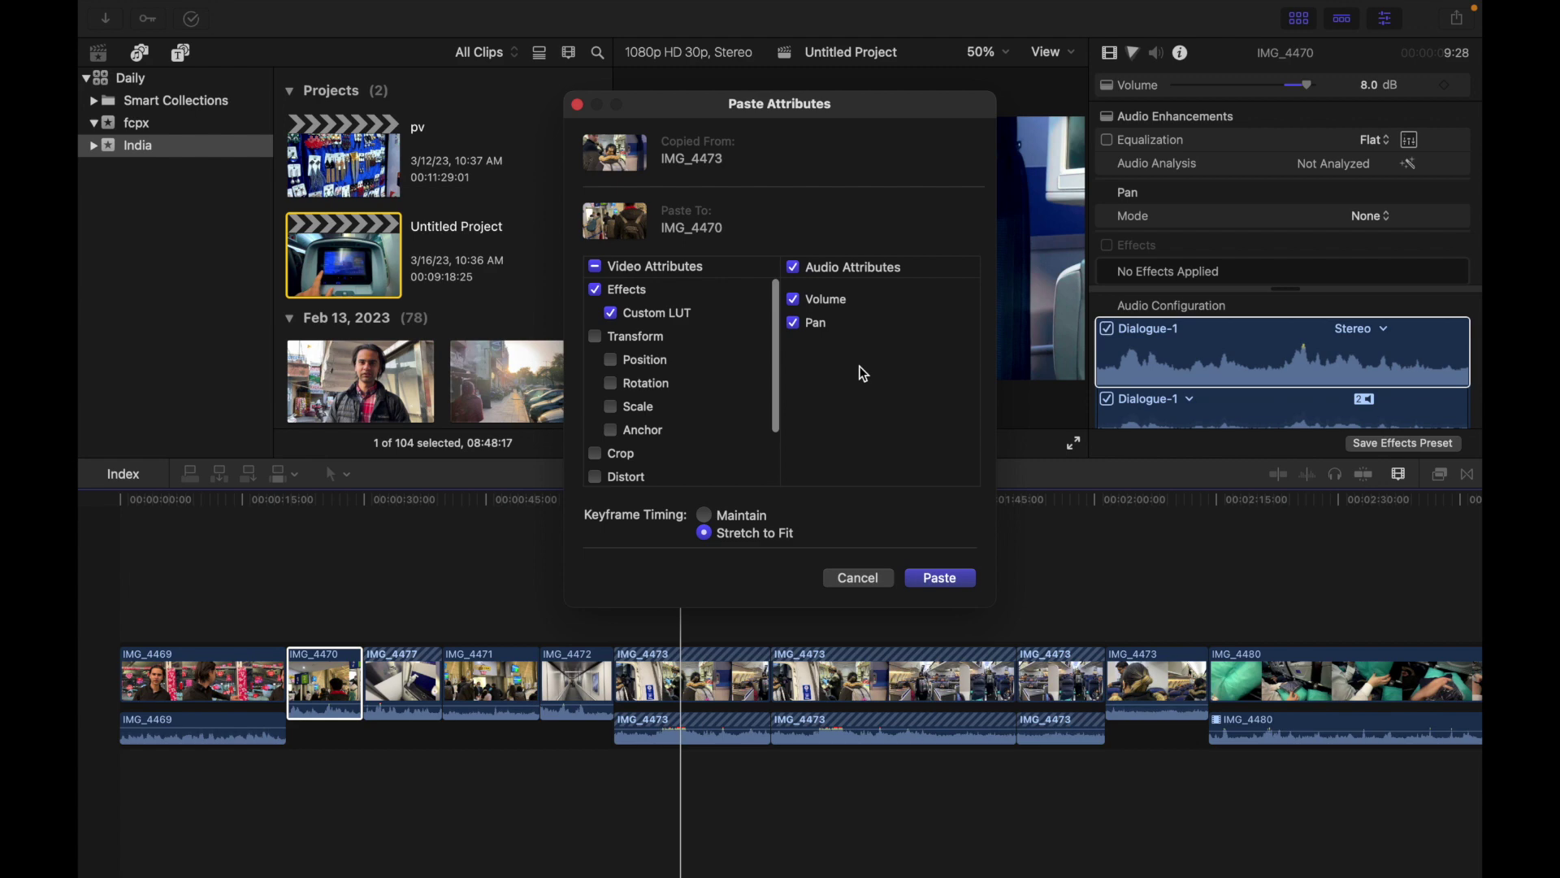
left_click(956, 582)
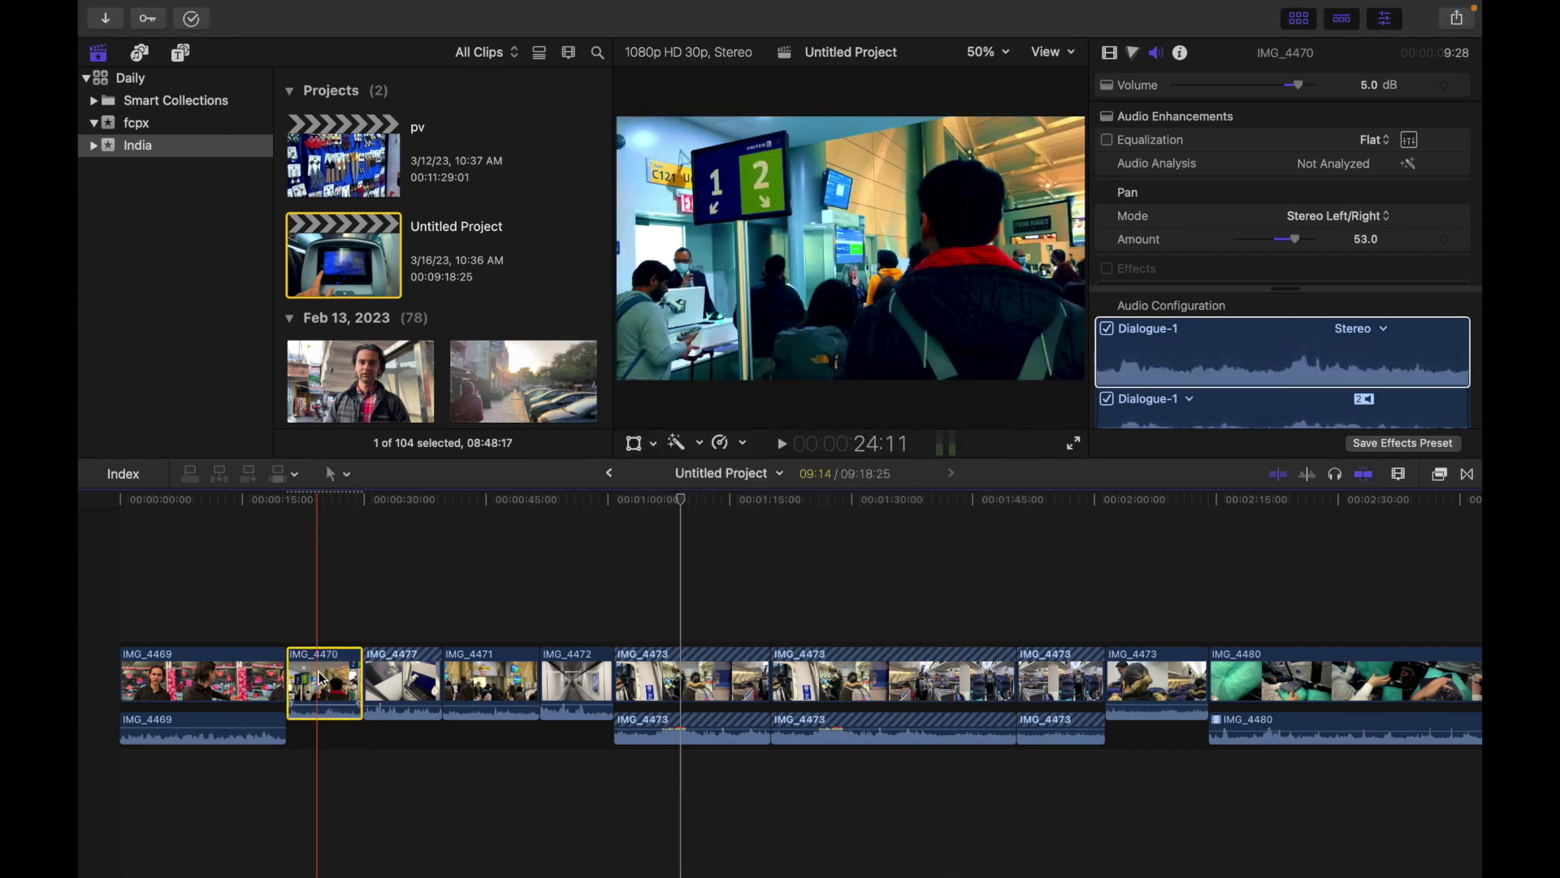
scroll(1261, 202, "down", 2)
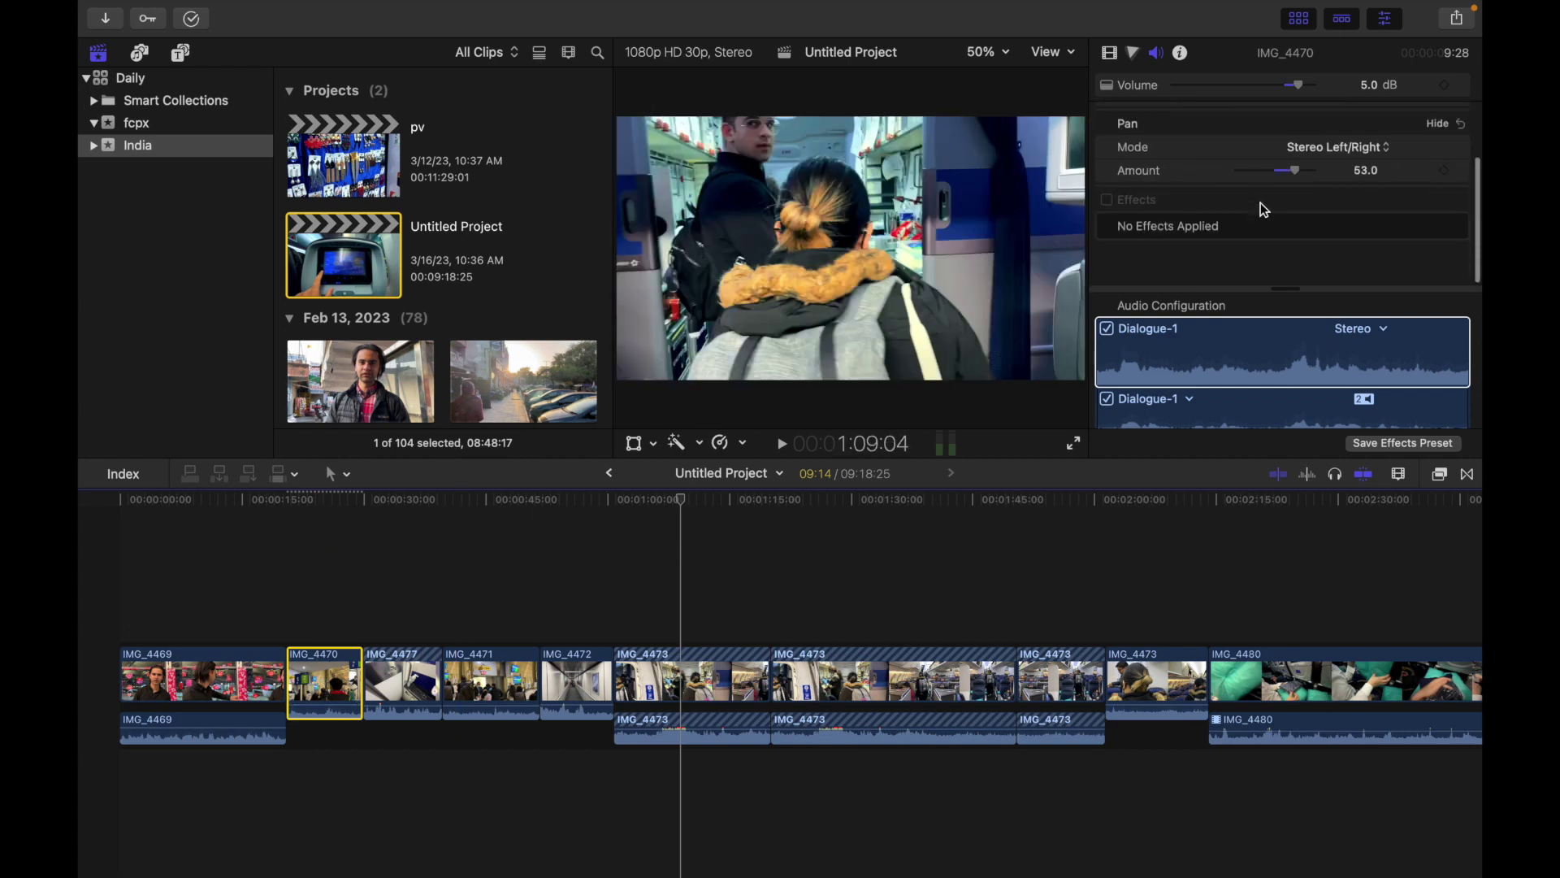
scroll(1261, 202, "up", 2)
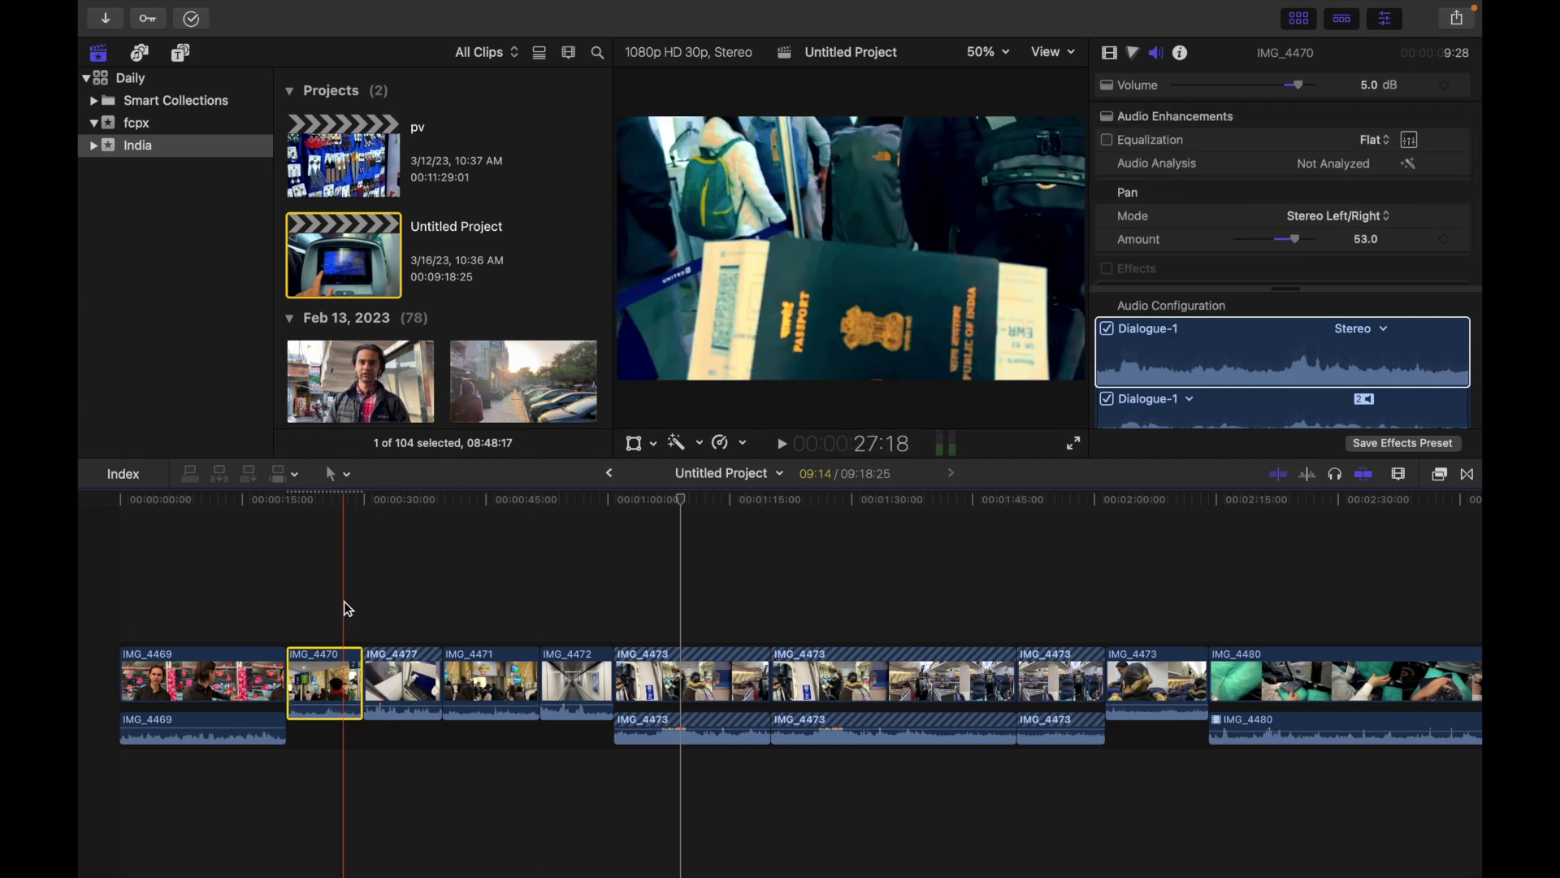